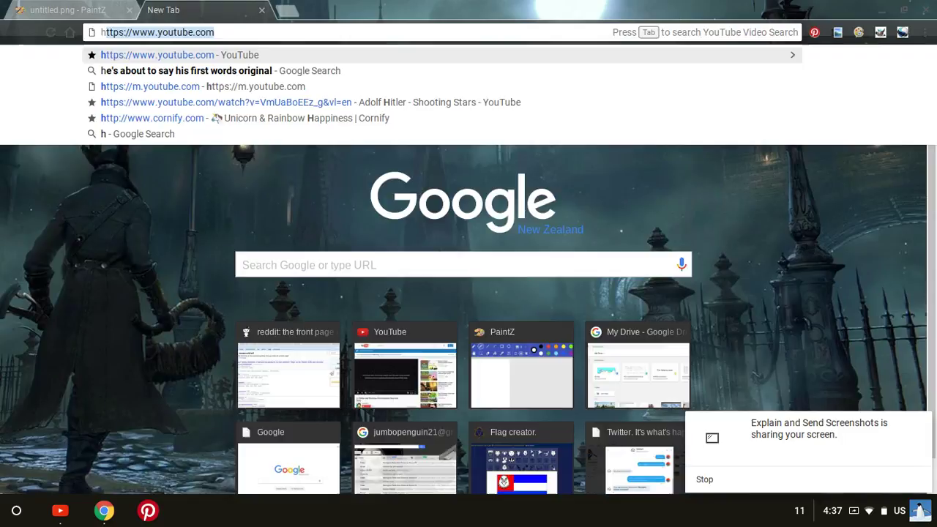
Replace the omnibox text with 'goosebumbs theme' and search Google for it
{"action": "key", "text": "BackSpace"}
{"action": "key", "text": "BackSpace"}
{"action": "key", "text": "BackSpace"}
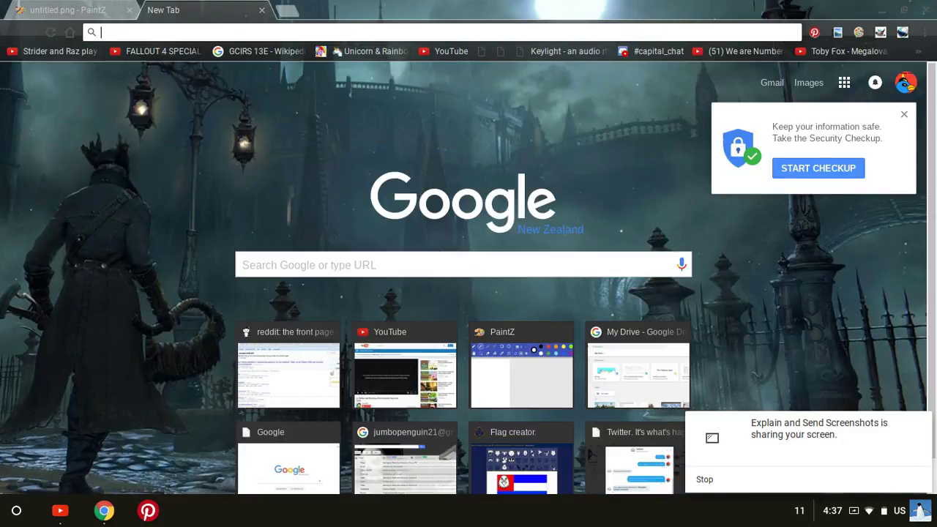
{"action": "type", "text": "so"}
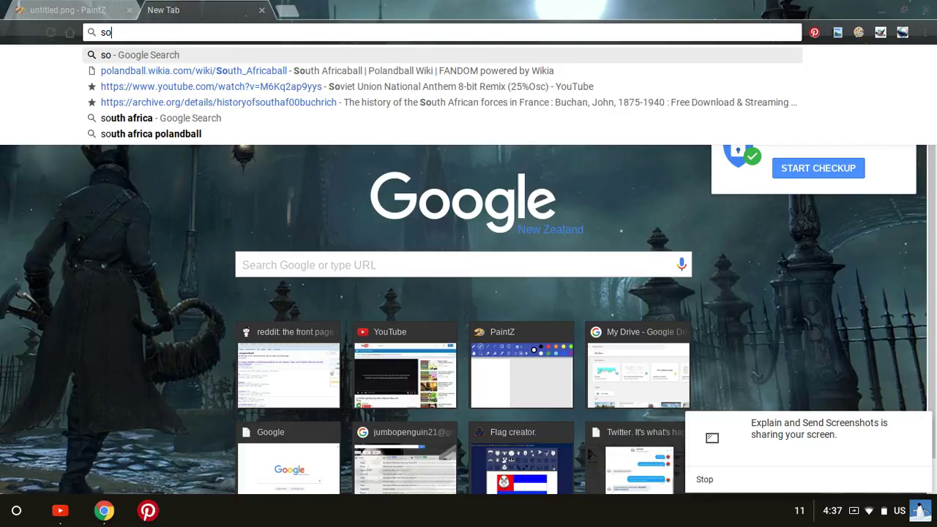
{"action": "key", "text": "BackSpace"}
{"action": "key", "text": "BackSpace"}
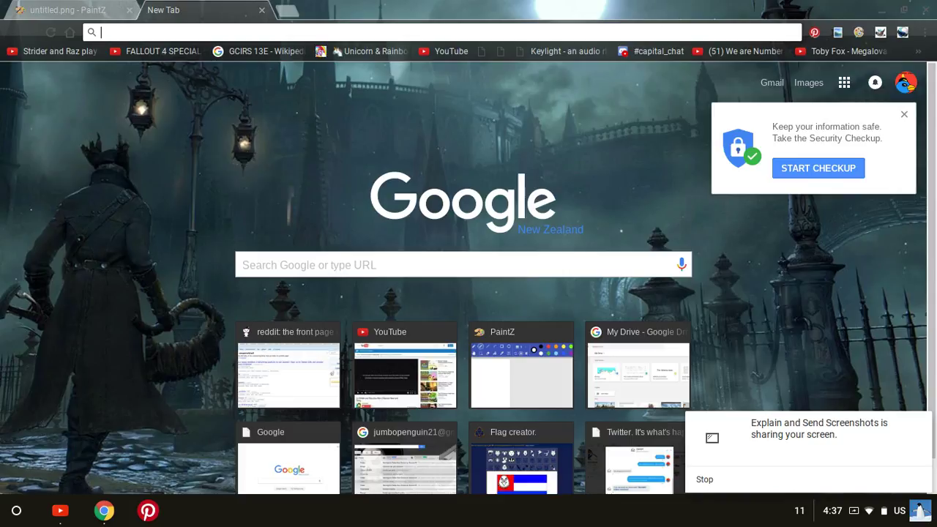
{"action": "type", "text": "goo"}
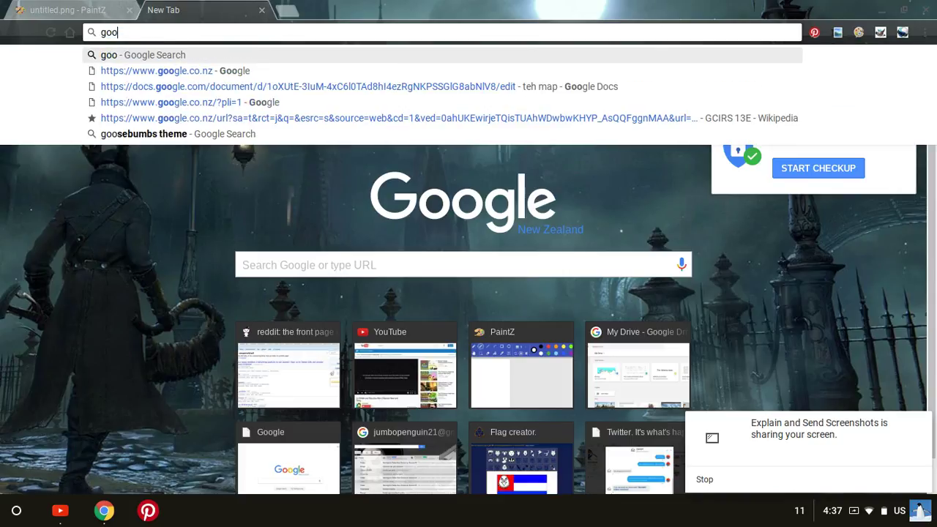
{"action": "type", "text": "sebumbs t"}
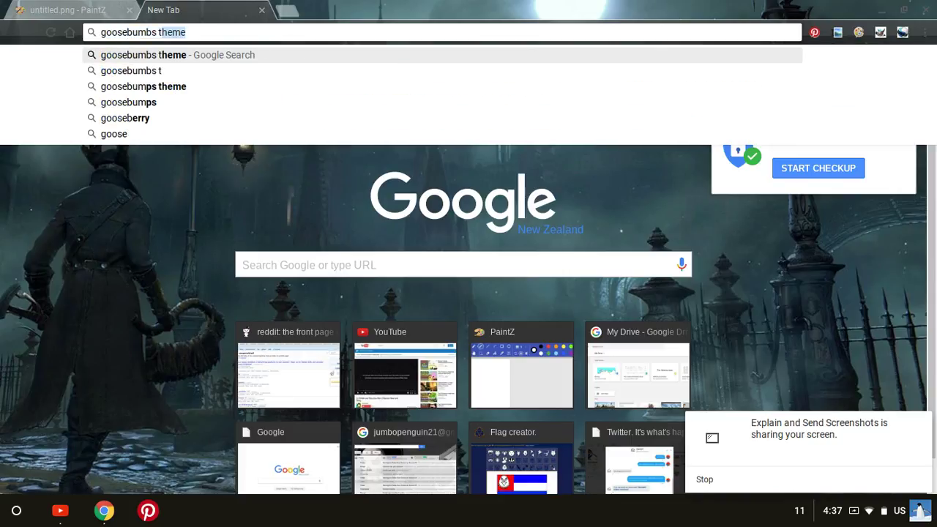
{"action": "type", "text": "heme"}
{"action": "key", "text": "Return"}
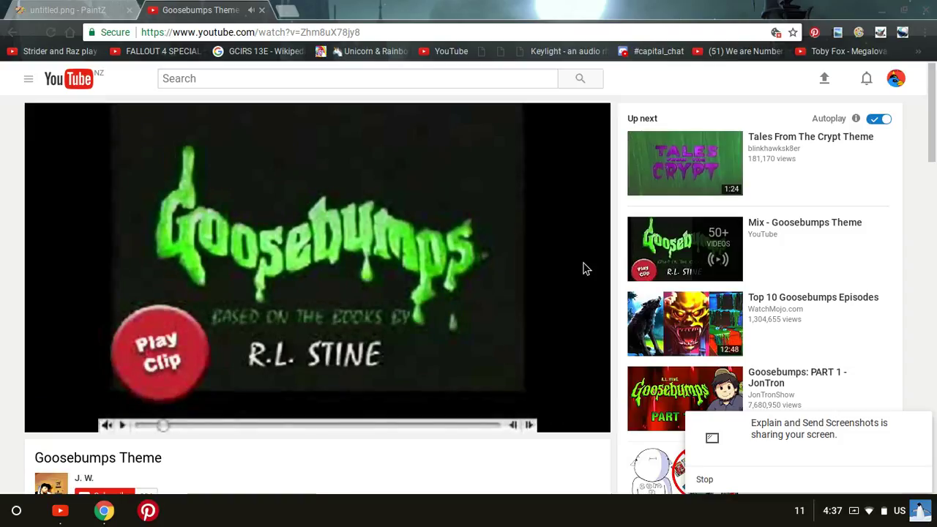
Bookmark the Goosebumps Theme video page into the Bookmarks bar folder
{"action": "left_click", "coordinate": [793, 32]}
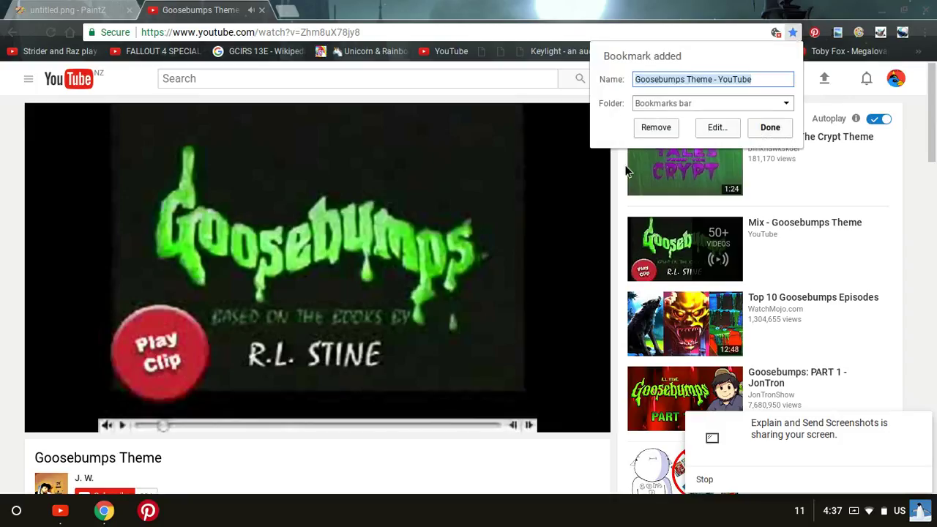
{"action": "left_click", "coordinate": [770, 128]}
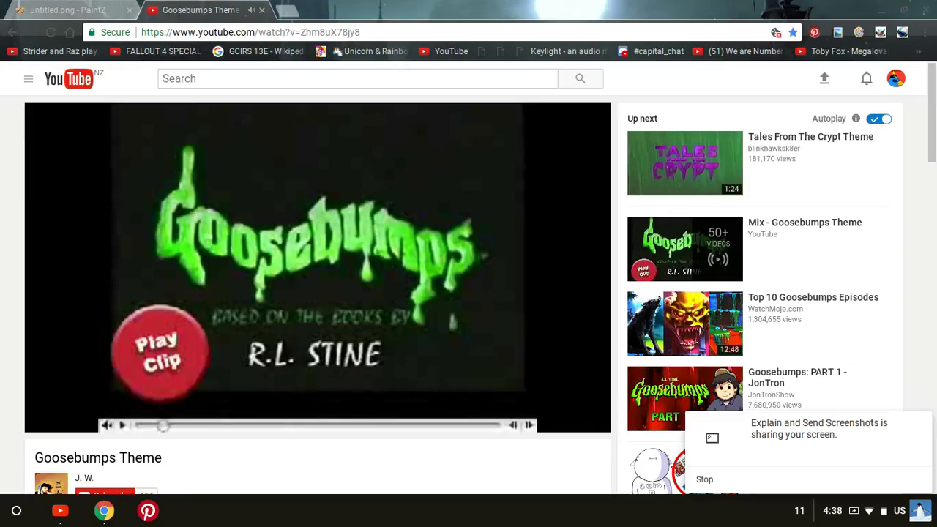
{"action": "scroll", "coordinate": [289, 312], "scroll_direction": "down", "scroll_amount": 1}
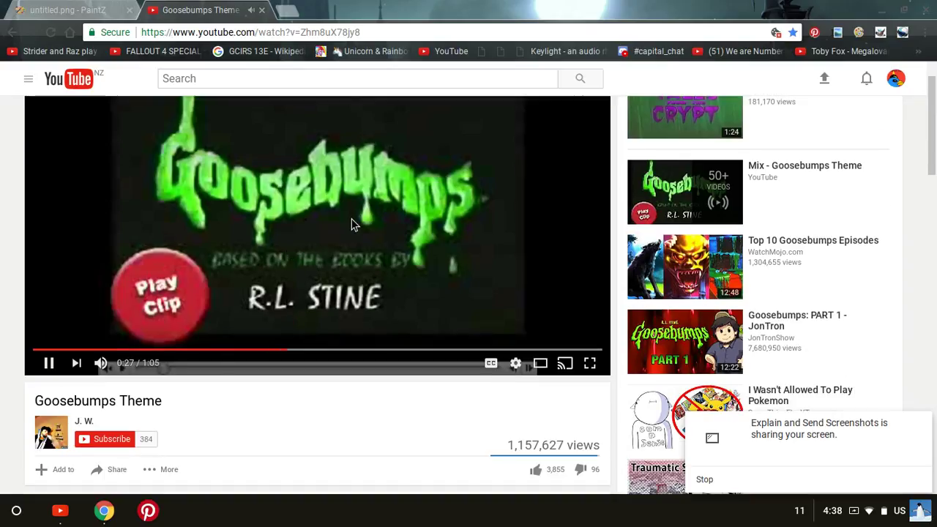
{"action": "scroll", "coordinate": [352, 224], "scroll_direction": "up", "scroll_amount": 1}
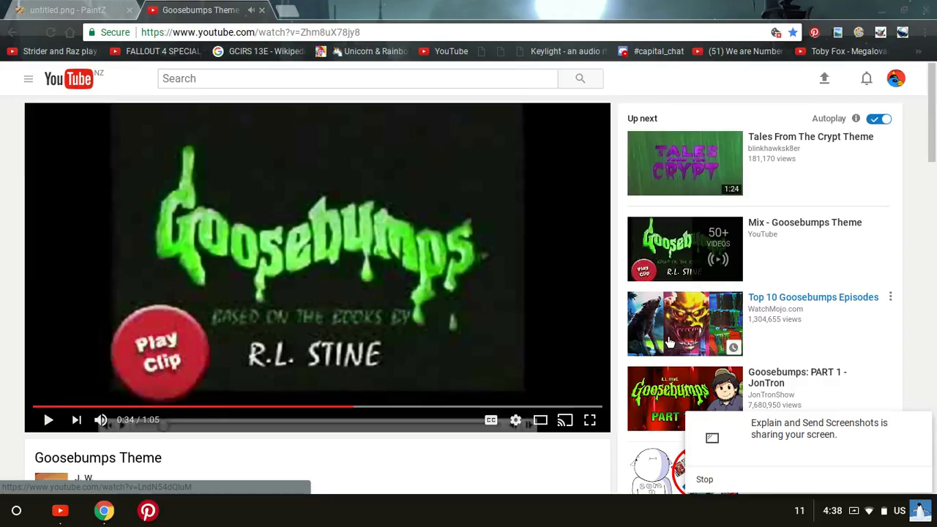
{"action": "left_click", "coordinate": [490, 316]}
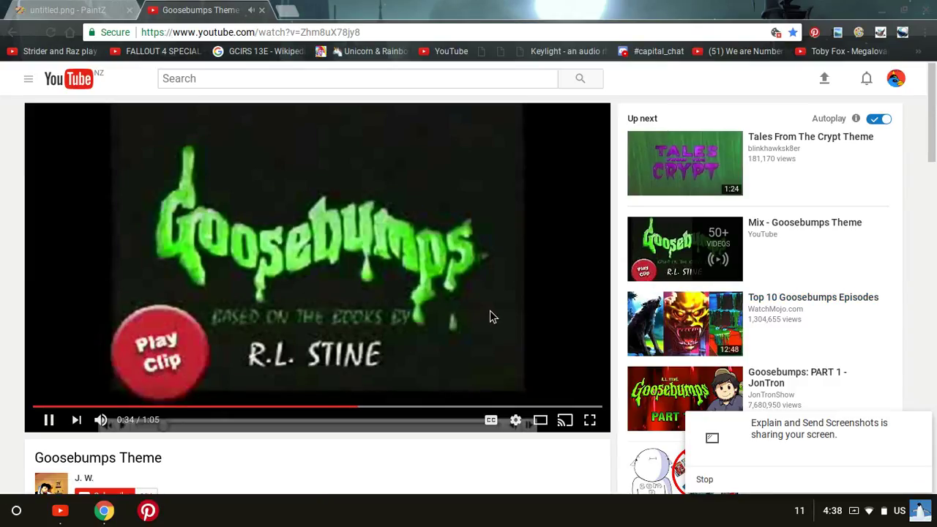